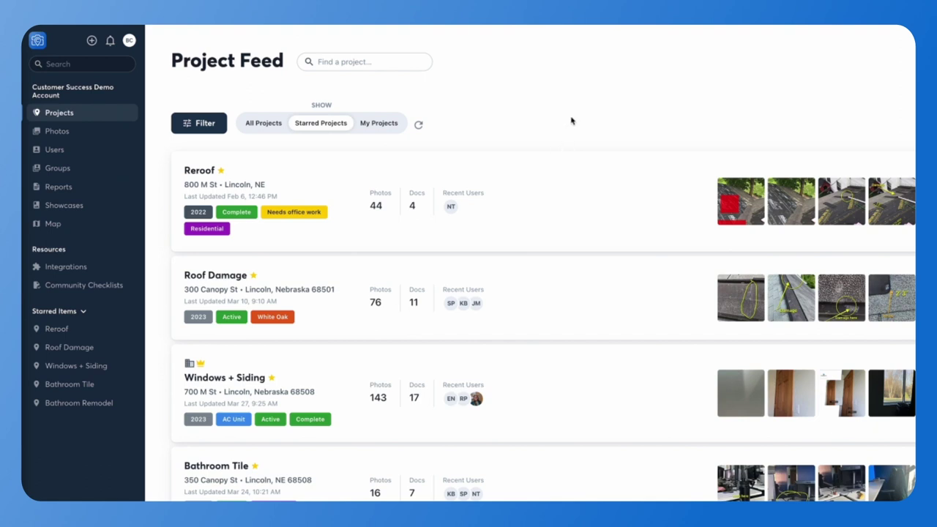
# Create a new Reroof project report titled 'Inspection Reroof report' with a 3 Photos per Page layout.
pyautogui.click(601, 206)
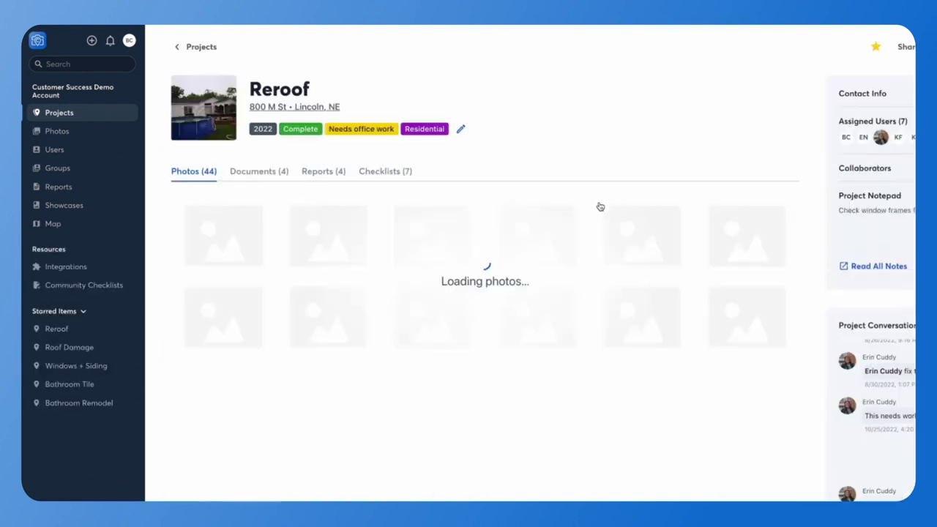
pyautogui.click(320, 174)
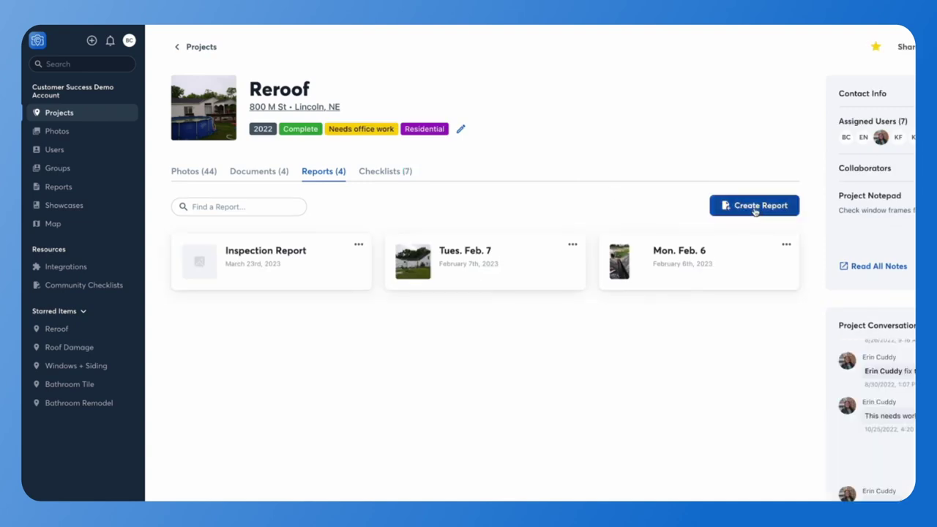
pyautogui.click(757, 207)
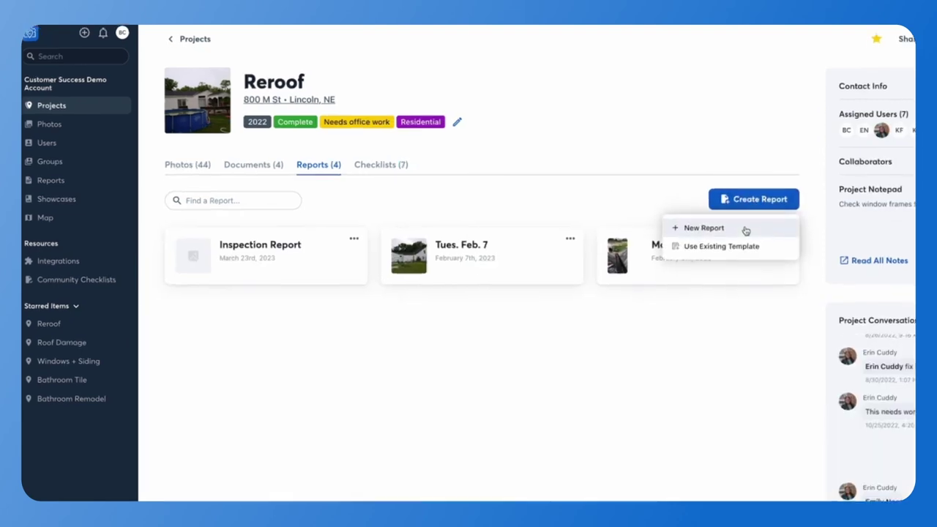
pyautogui.click(746, 231)
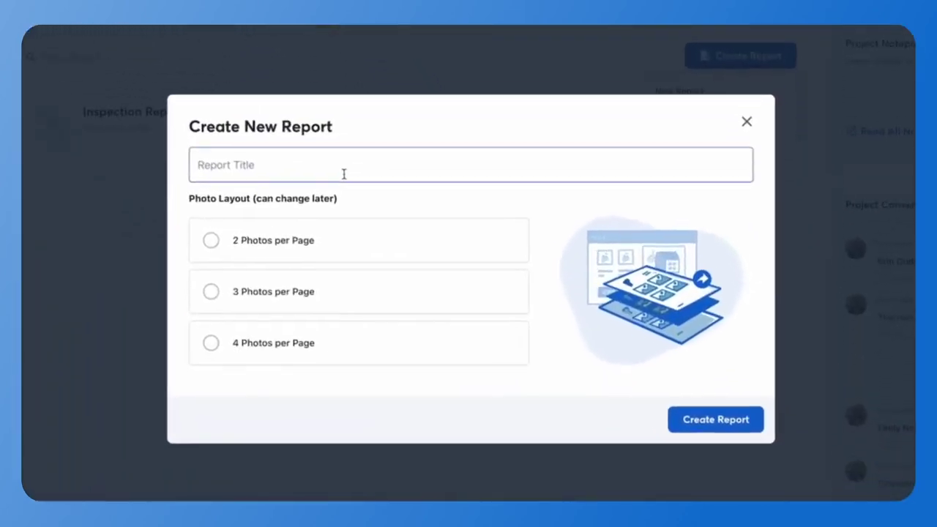
pyautogui.write('Inspecti')
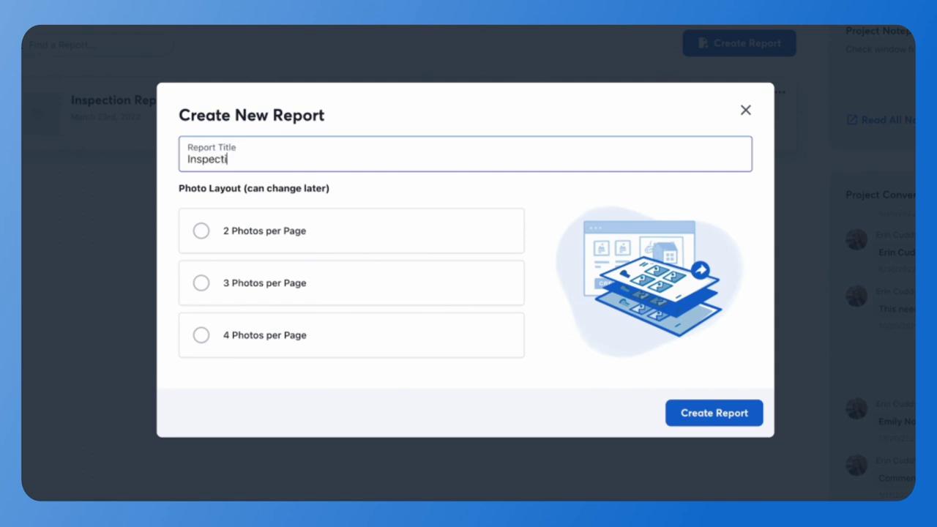
pyautogui.write('on Reroof report')
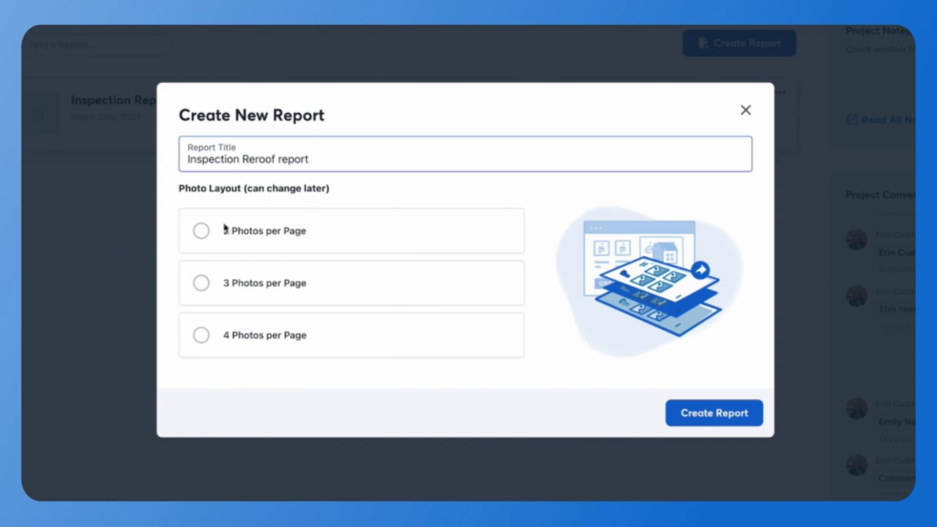
pyautogui.click(323, 302)
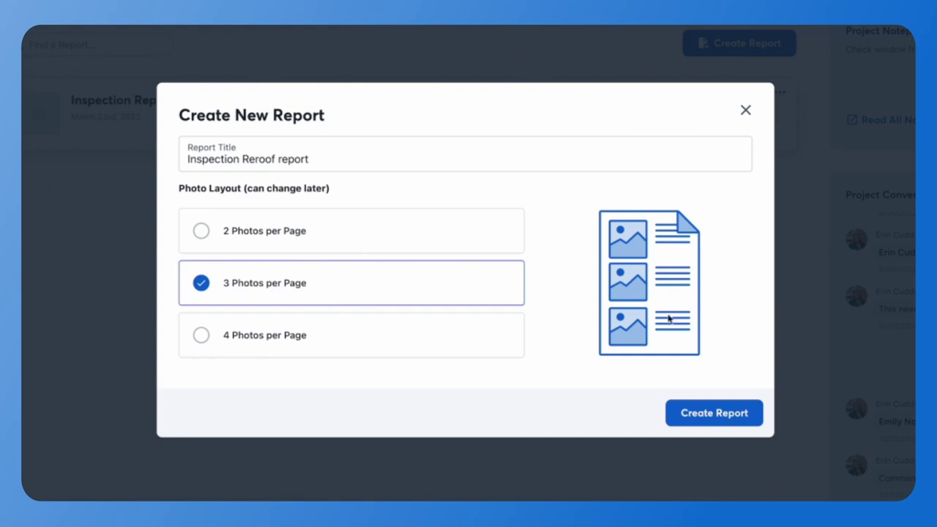
pyautogui.click(712, 414)
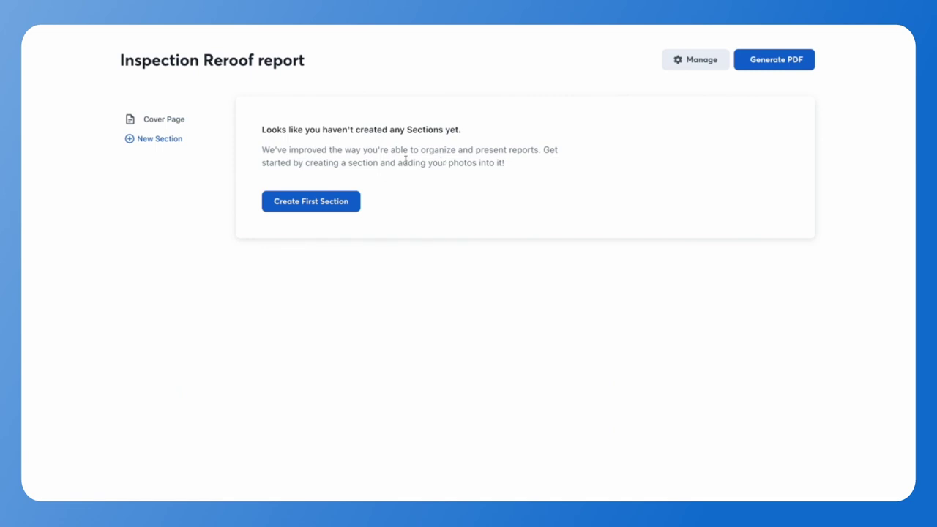
# Create the report's first section and name it 'Roof Damage'.
pyautogui.click(275, 208)
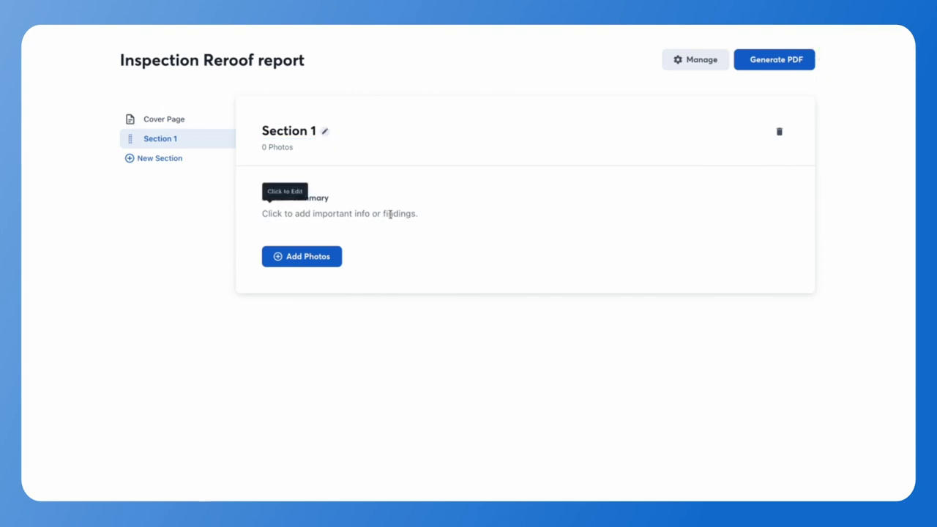
pyautogui.click(325, 131)
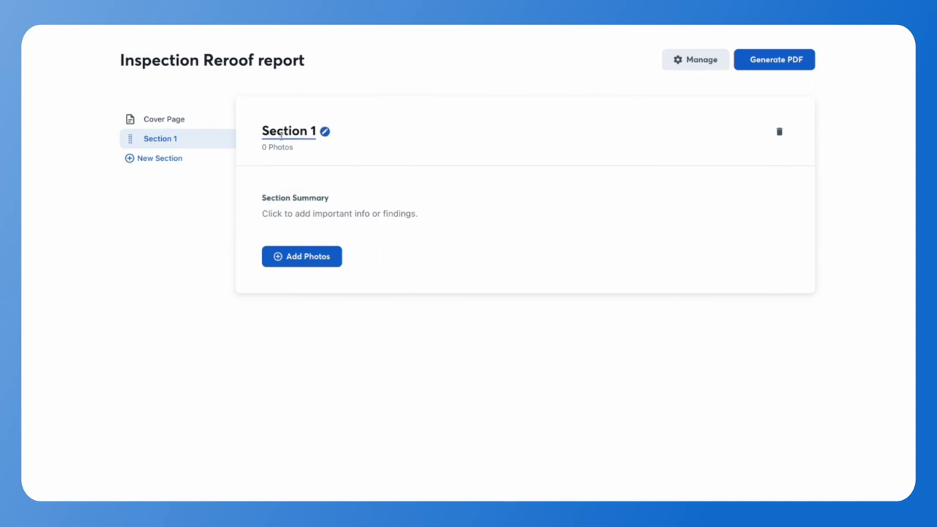
pyautogui.write('Roof')
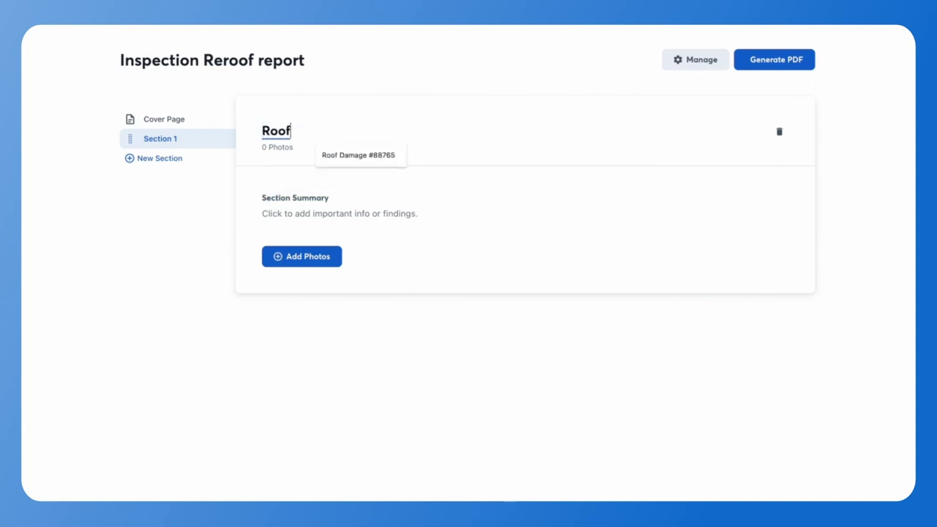
pyautogui.write(' Damage')
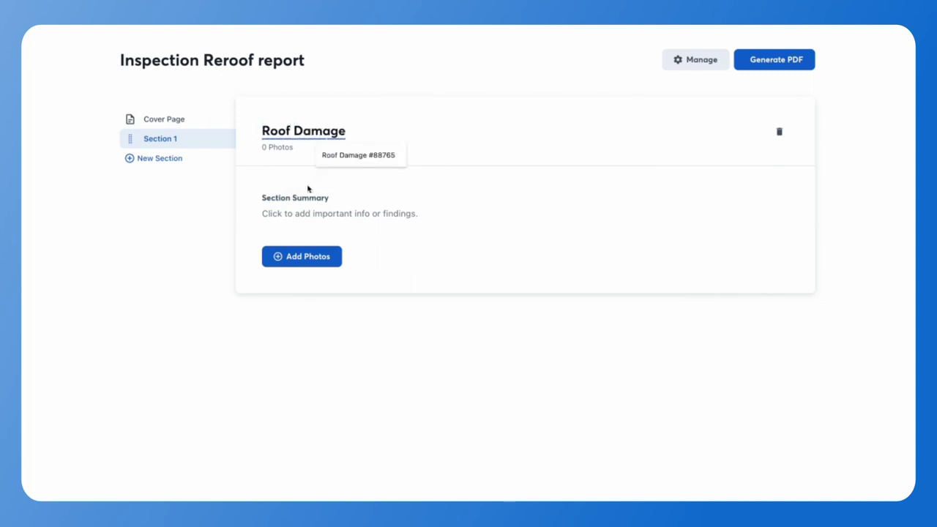
# Fill the section summary with the estimated-cost snippet followed by 3800.
pyautogui.click(348, 209)
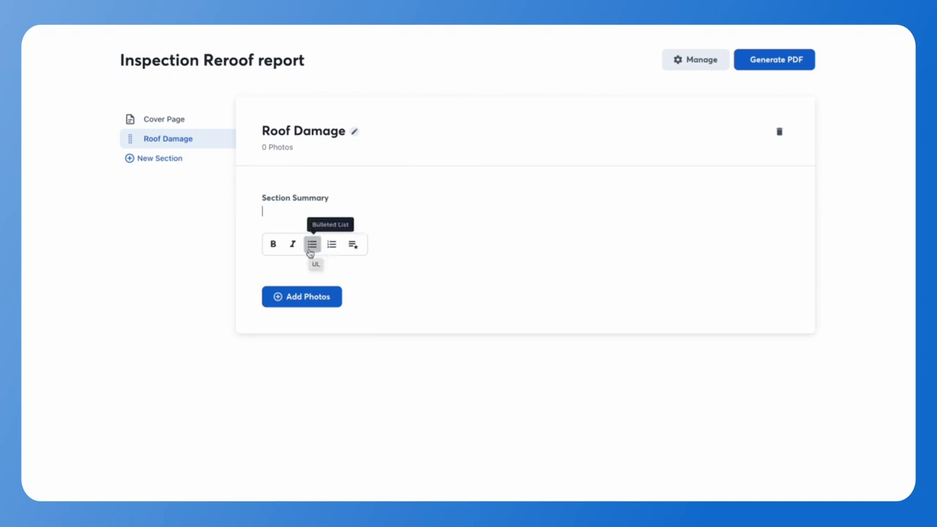
pyautogui.click(353, 246)
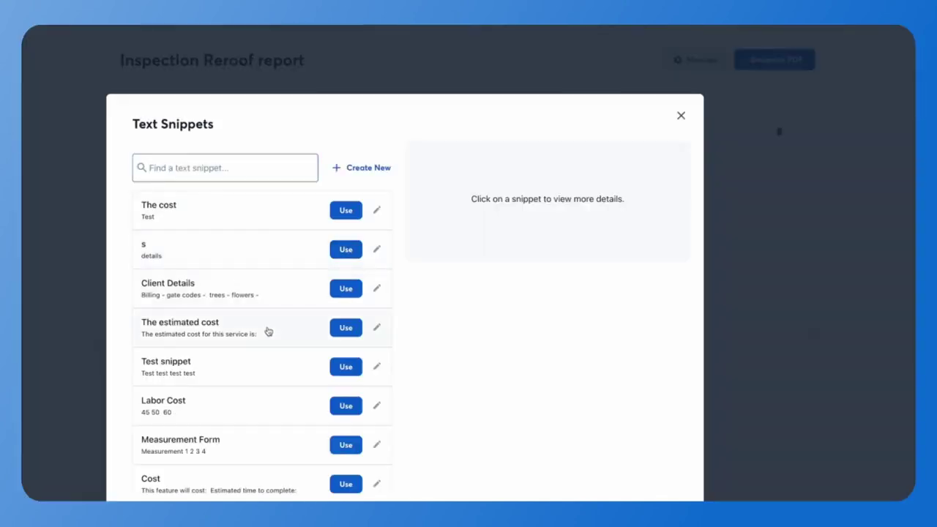
pyautogui.click(346, 328)
pyautogui.write('3800')
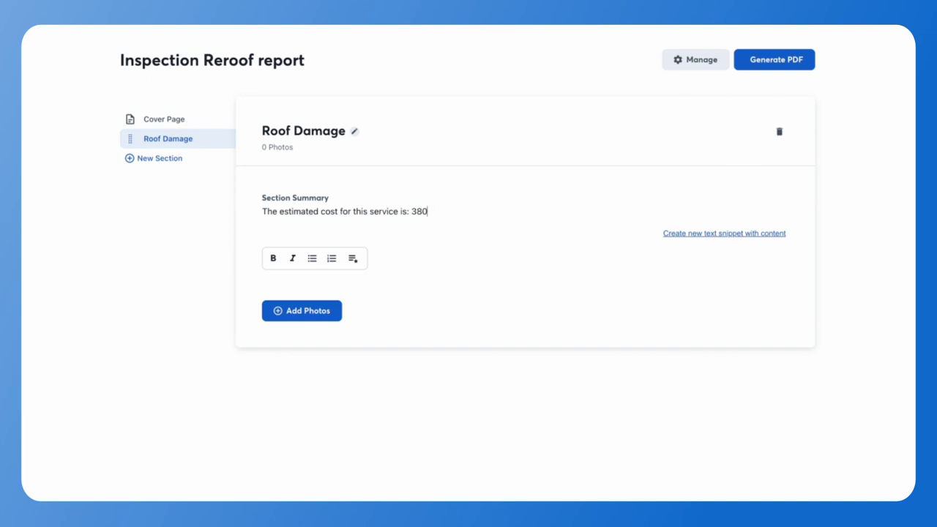
pyautogui.click(421, 301)
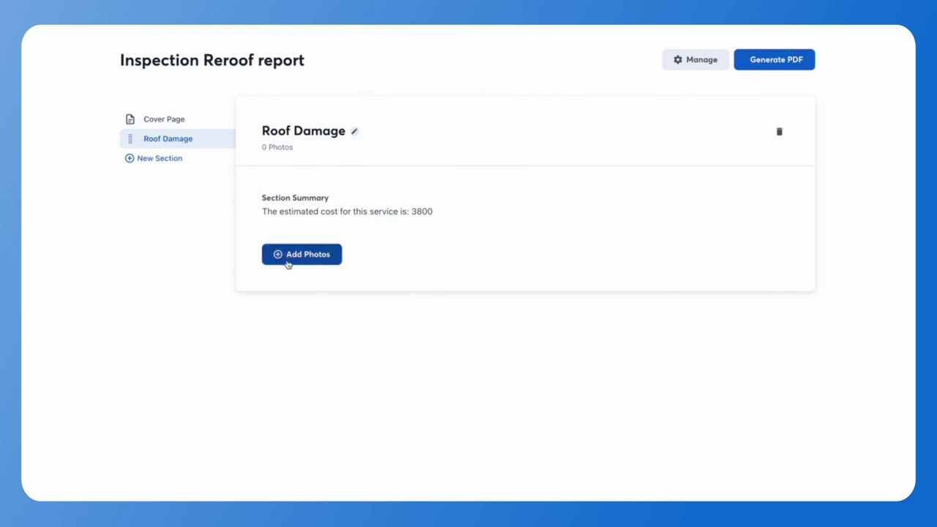
pyautogui.click(288, 261)
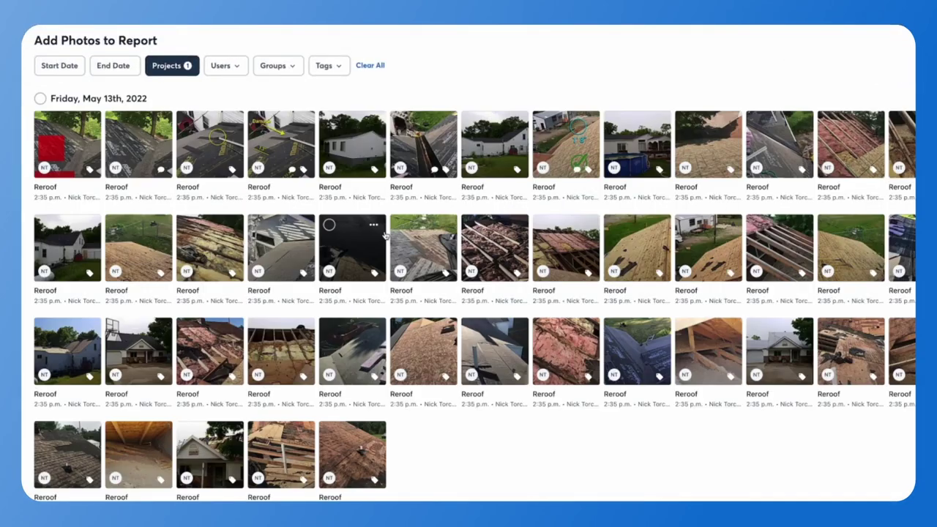
# Select the first five Reroof photos and add them to the Roof Damage section.
pyautogui.click(47, 123)
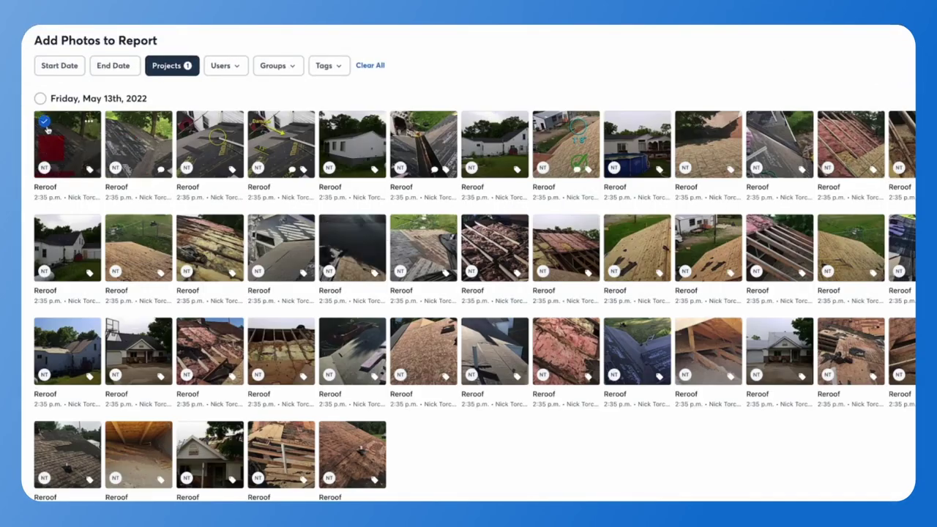
pyautogui.click(45, 125)
pyautogui.click(40, 99)
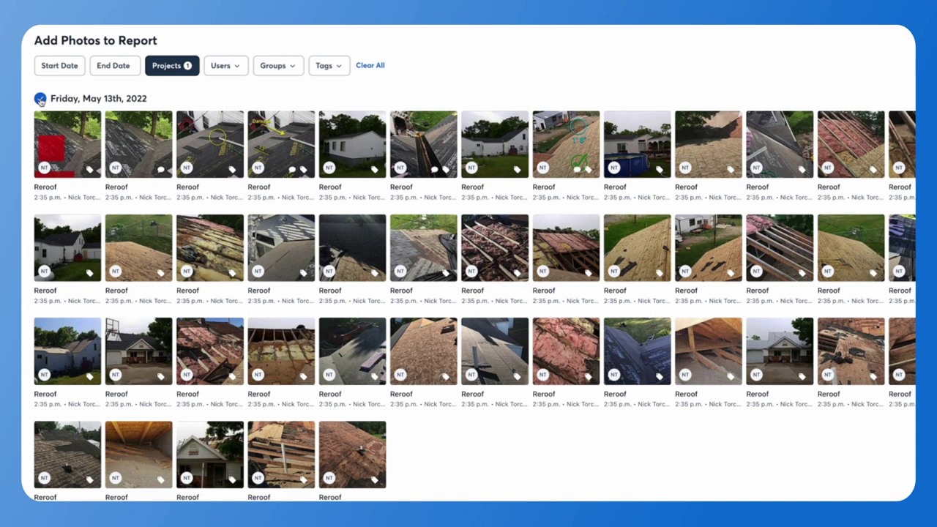
pyautogui.click(40, 99)
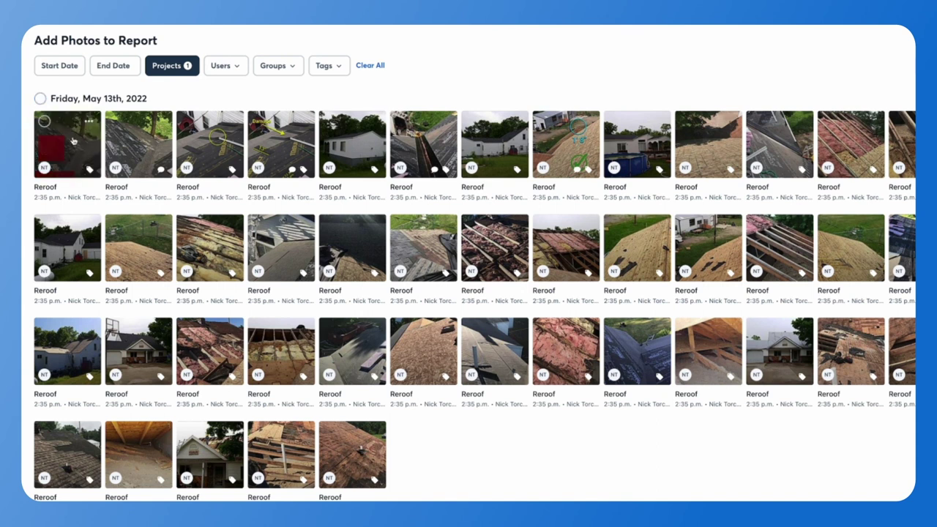
pyautogui.click(46, 121)
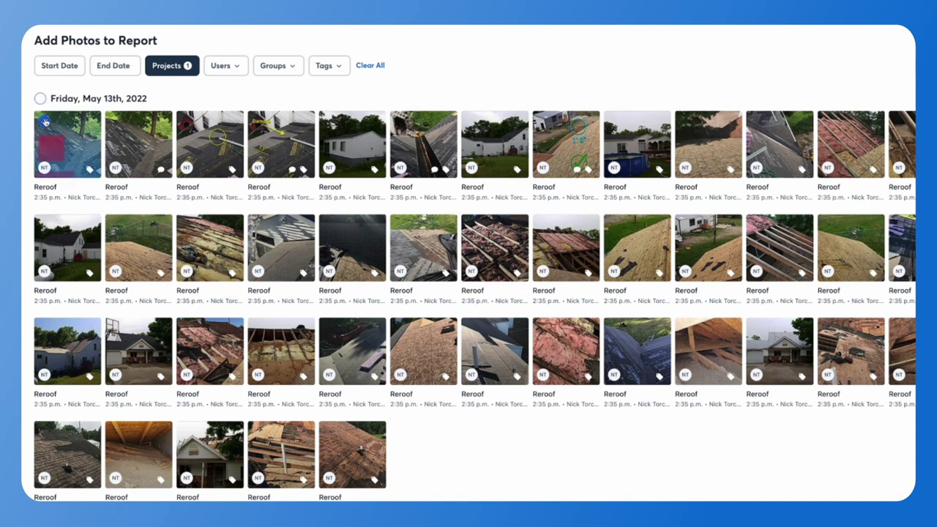
pyautogui.click(117, 122)
pyautogui.click(188, 122)
pyautogui.click(258, 122)
pyautogui.click(329, 123)
pyautogui.scroll(-5, 810, 462)
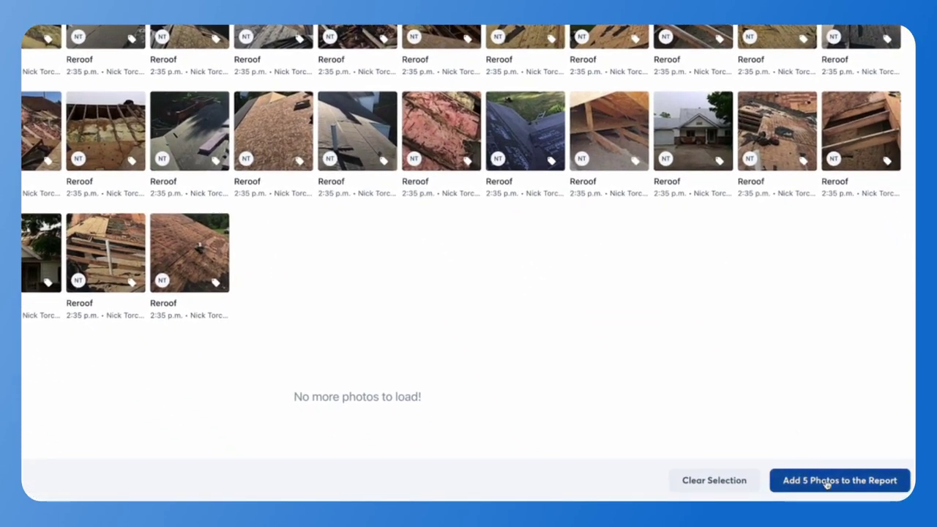
pyautogui.click(828, 483)
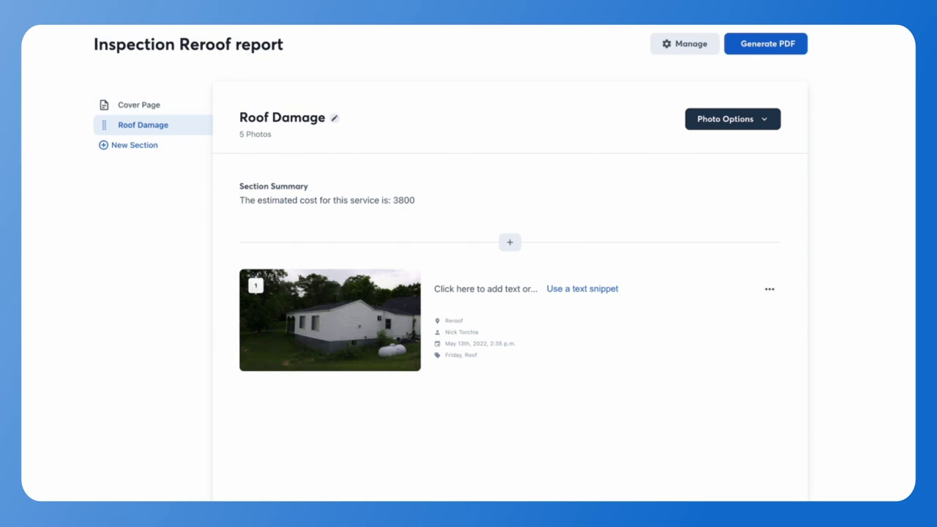
# Load the existing photo descriptions and photo comments into the Roof Damage section's photos.
pyautogui.click(476, 290)
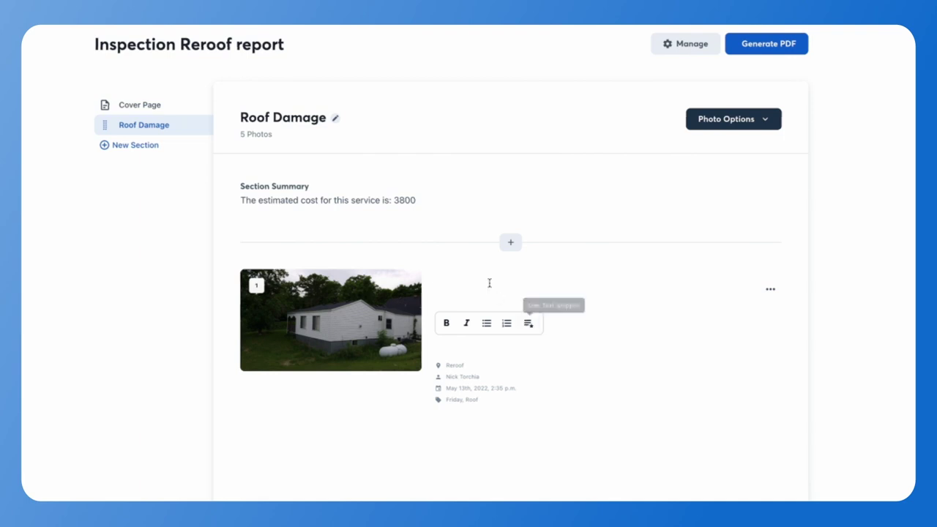
pyautogui.click(728, 125)
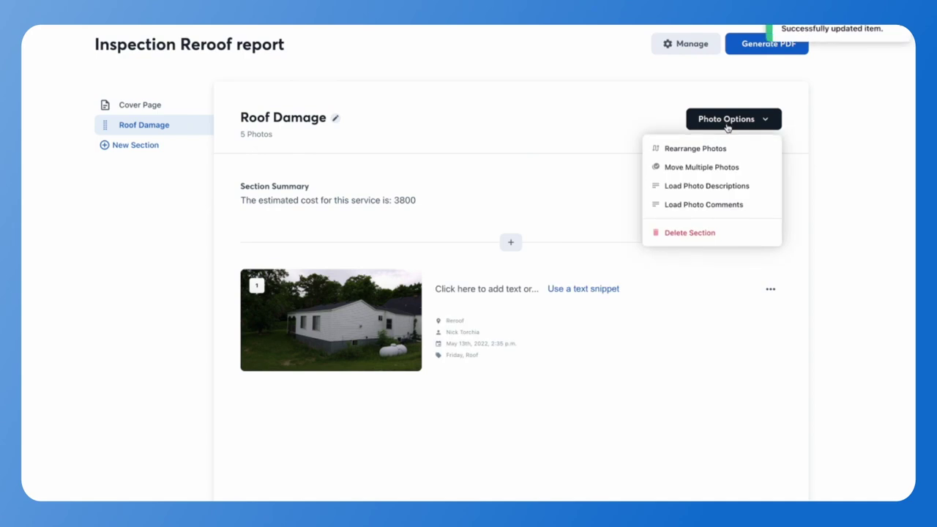
pyautogui.click(751, 189)
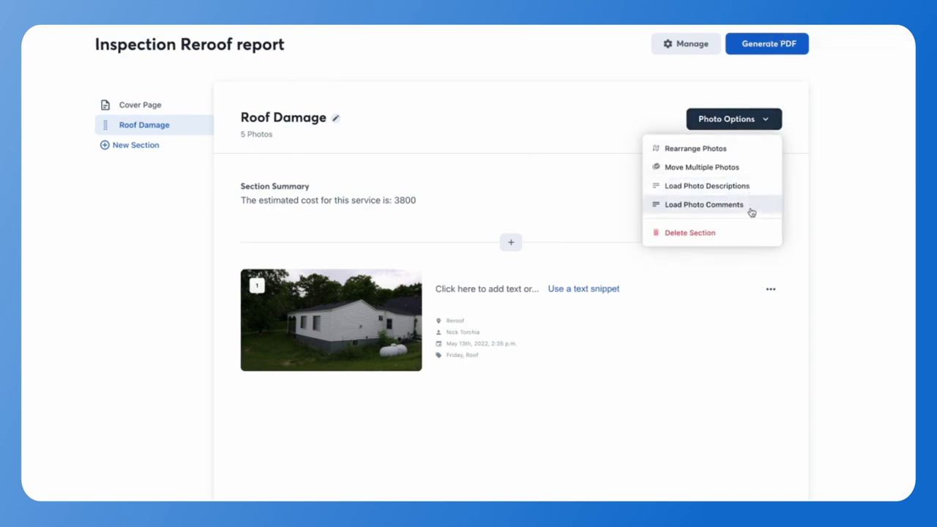
pyautogui.click(752, 212)
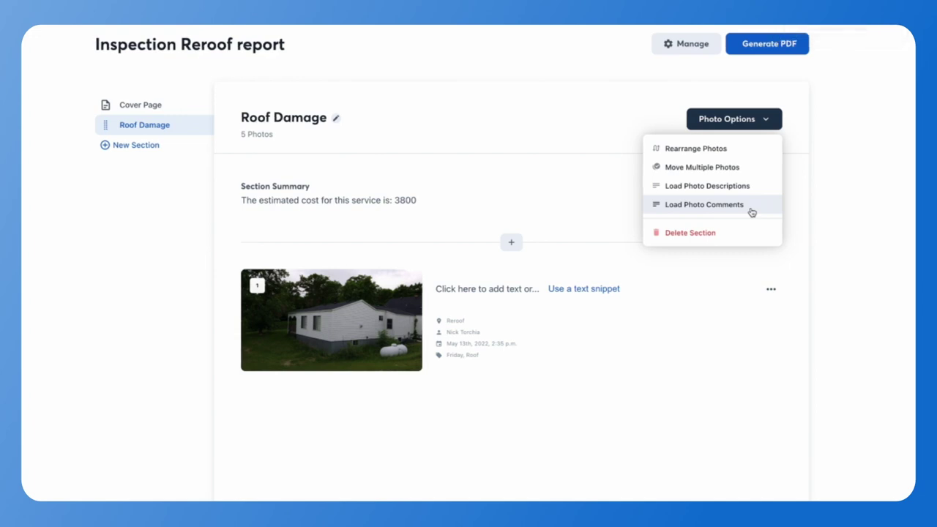
pyautogui.click(597, 404)
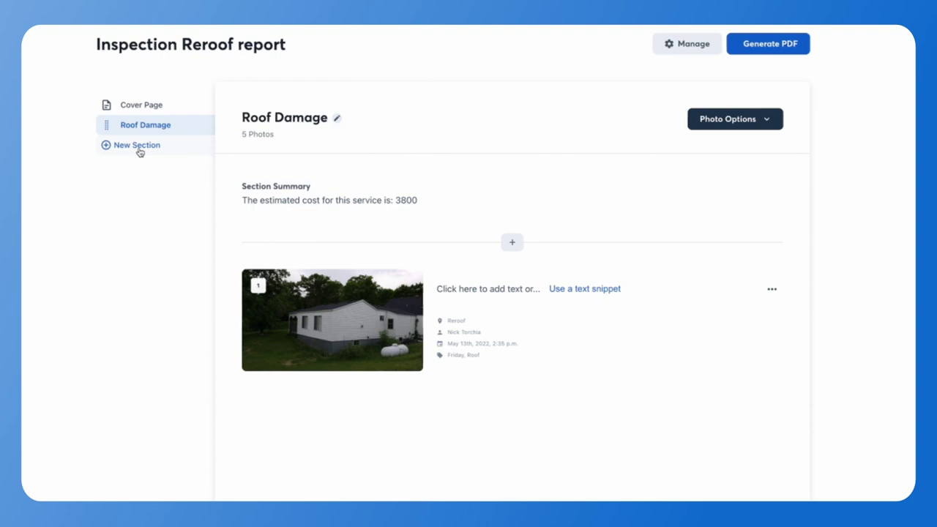
pyautogui.click(155, 106)
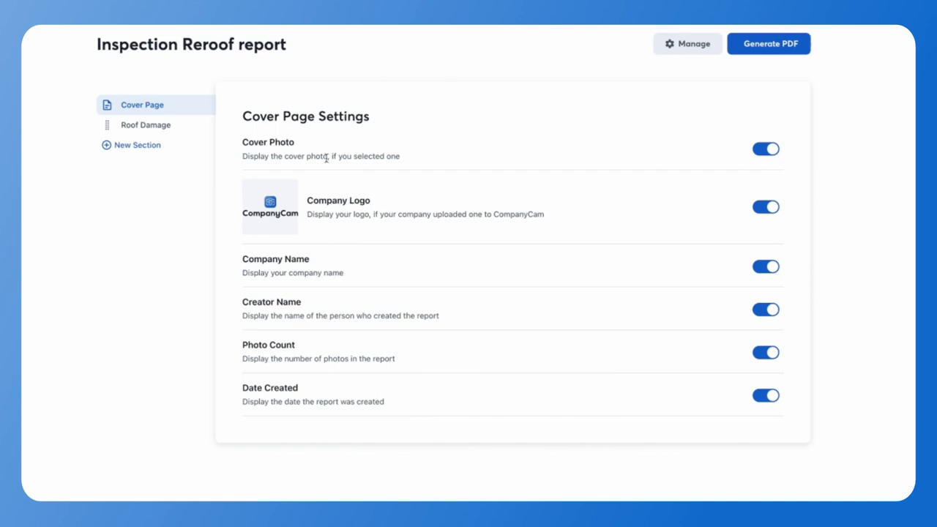
pyautogui.click(146, 127)
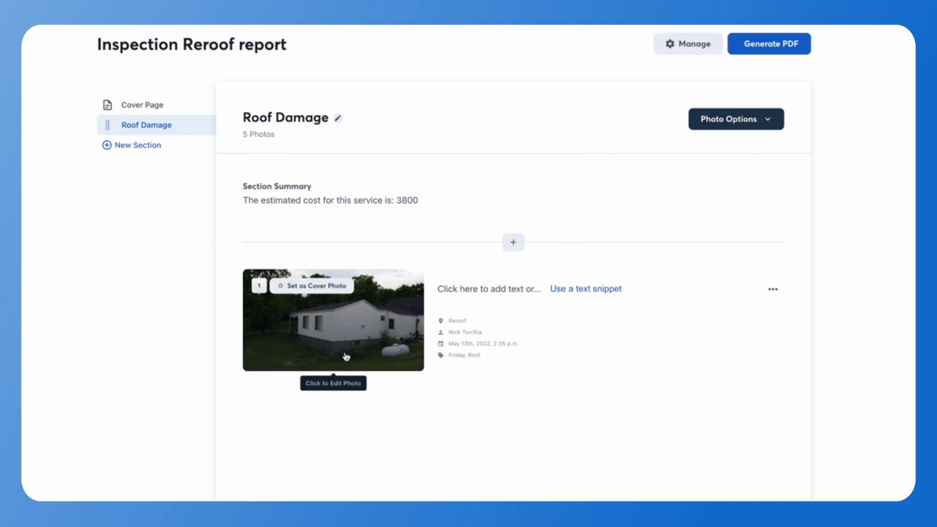
# Use the house photo as the cover and switch off Photo Count in Cover Page Settings.
pyautogui.click(328, 291)
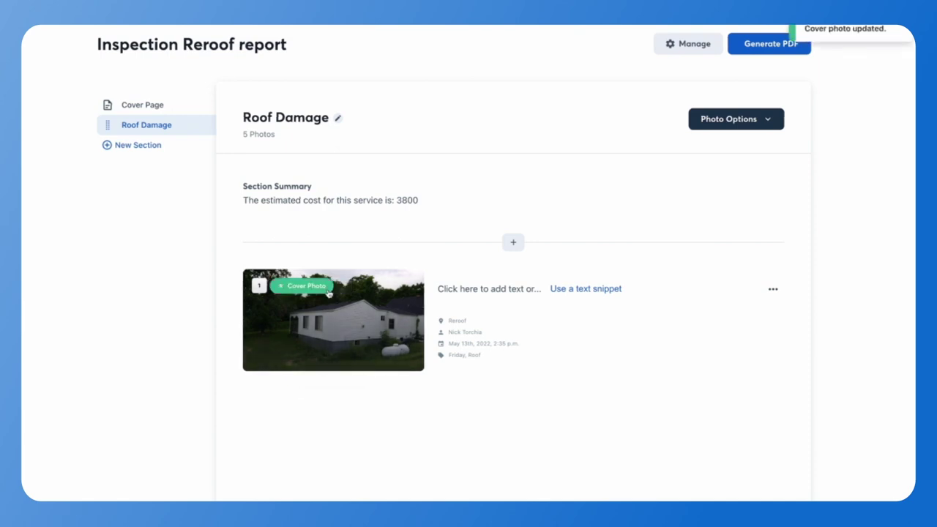
pyautogui.click(158, 106)
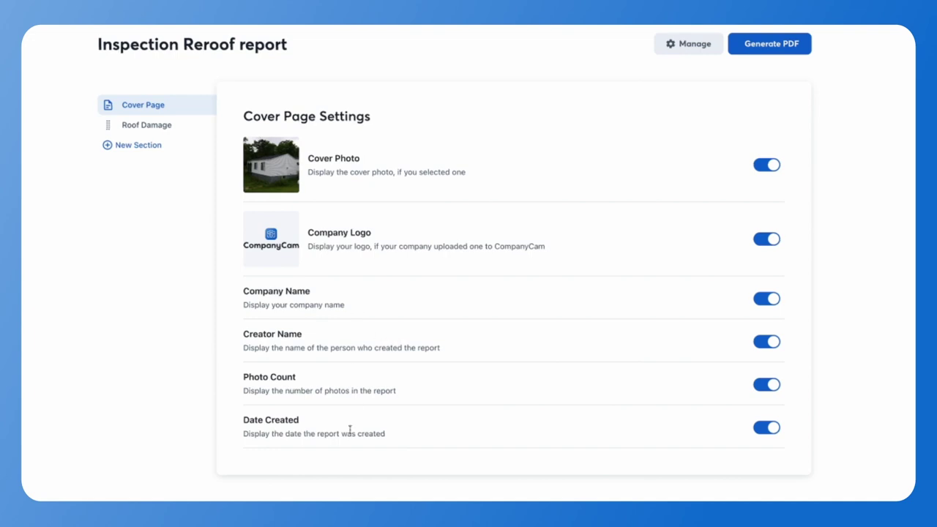
pyautogui.click(766, 384)
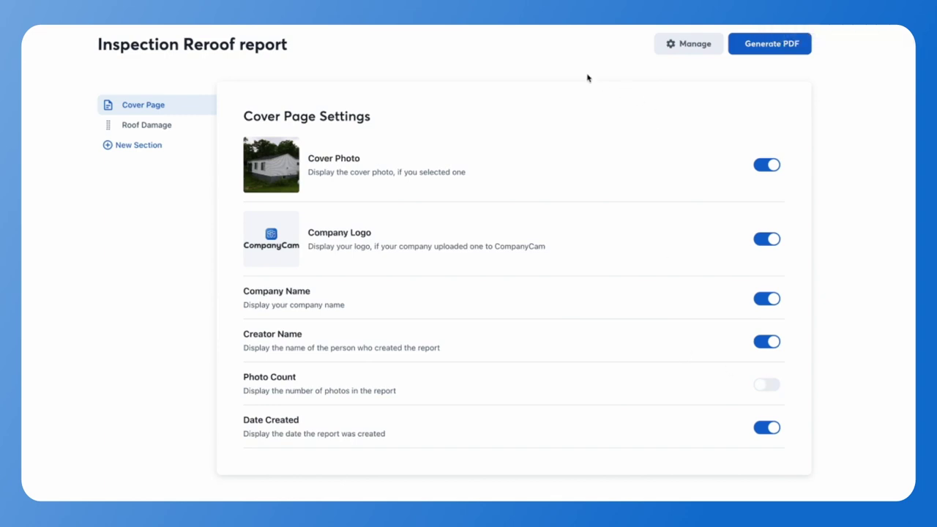
# Set the report subtitle to 'March 28, 2023' in the report settings.
pyautogui.click(679, 51)
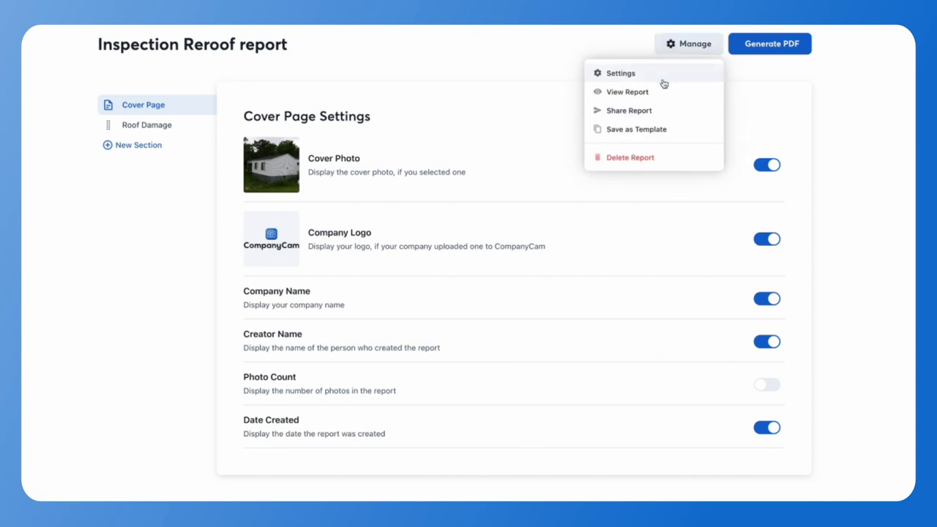
pyautogui.click(662, 80)
pyautogui.click(262, 163)
pyautogui.click(333, 216)
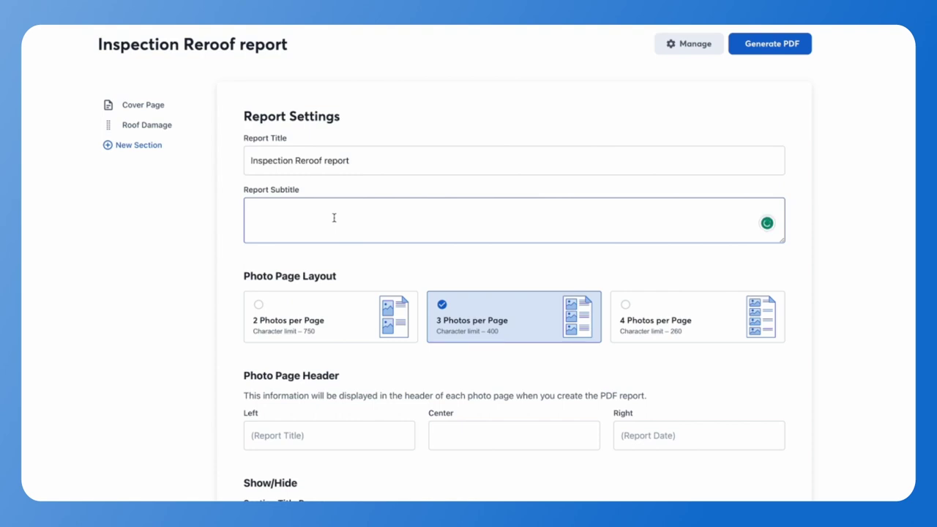
pyautogui.write('March 28, 2023')
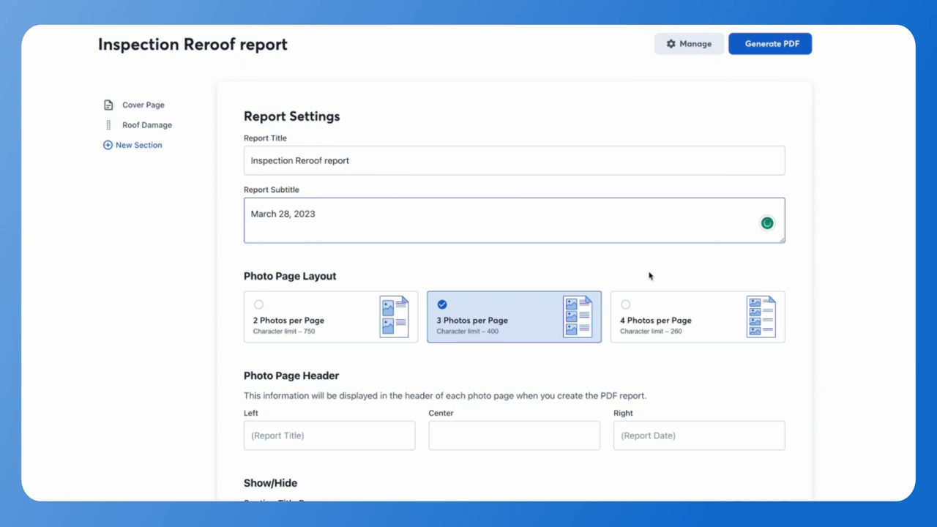
# Switch the report's photo pages to the 2 Photos per Page layout.
pyautogui.click(311, 309)
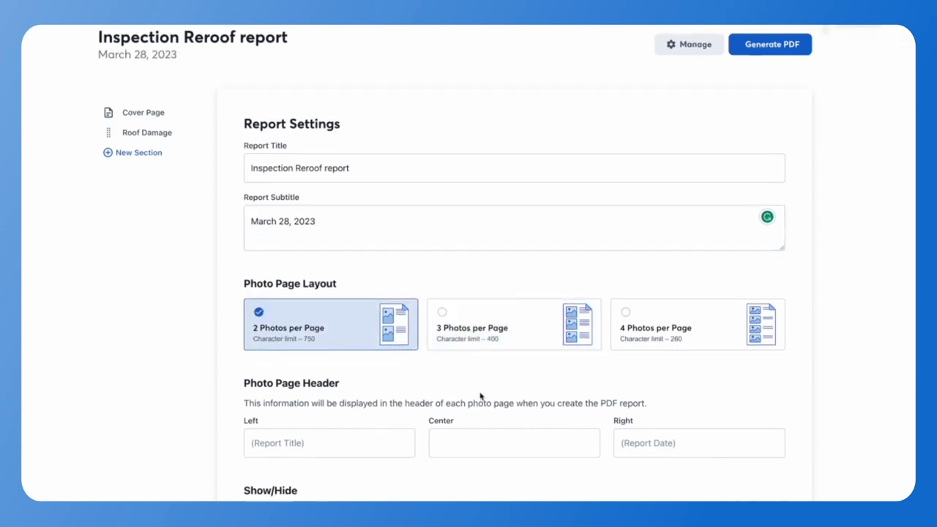
pyautogui.scroll(-4, 481, 396)
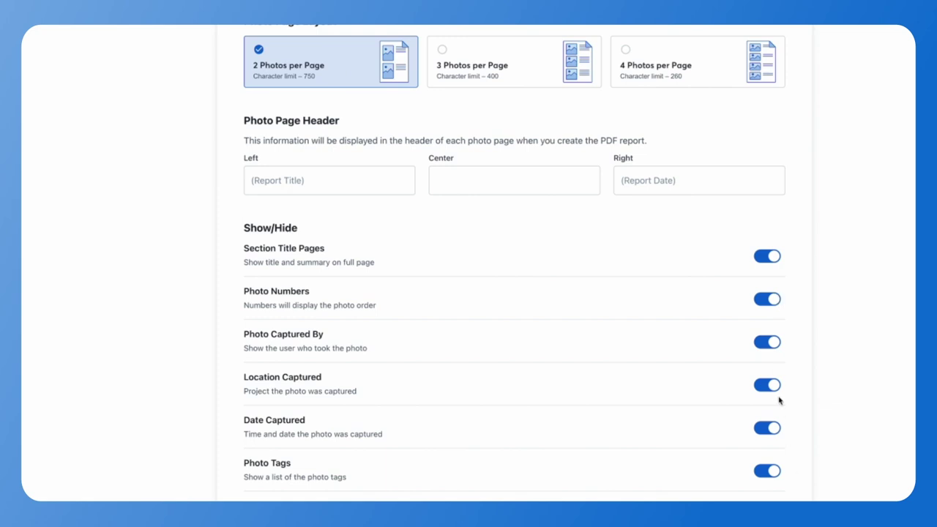
pyautogui.scroll(5, 810, 405)
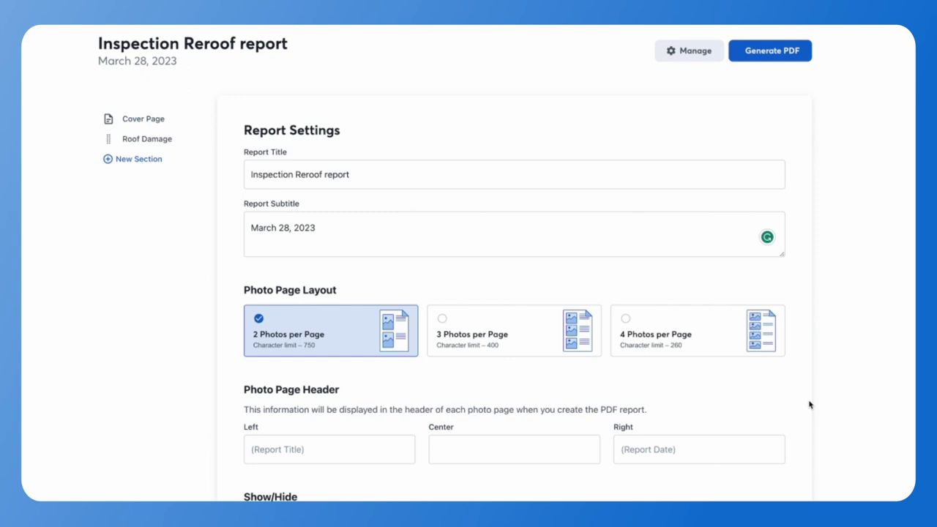
# Generate the report PDF and view its second page, first photo page, and cover page.
pyautogui.click(775, 52)
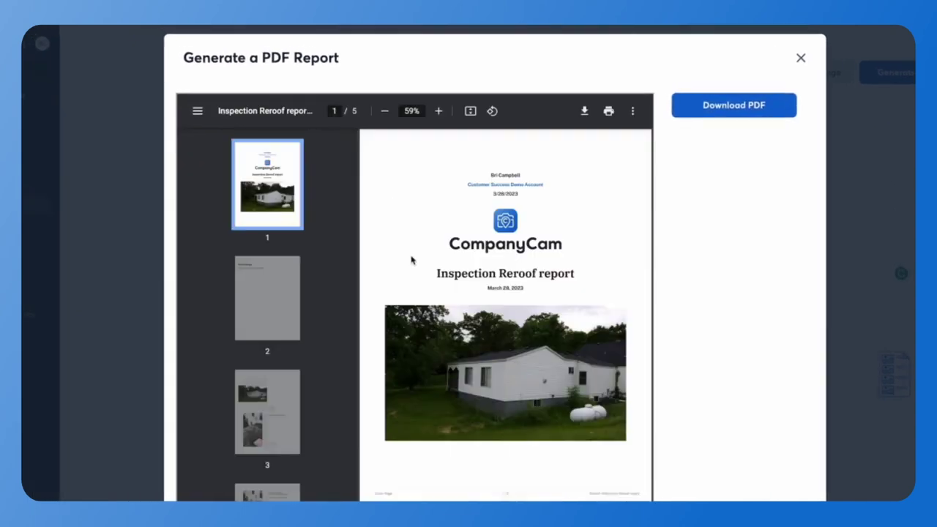
pyautogui.click(270, 286)
pyautogui.click(267, 413)
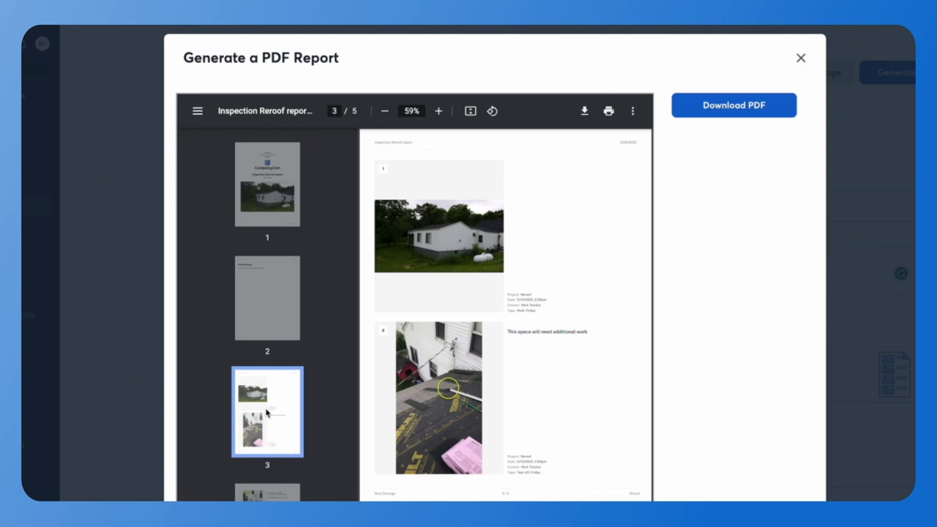
pyautogui.scroll(-6, 507, 315)
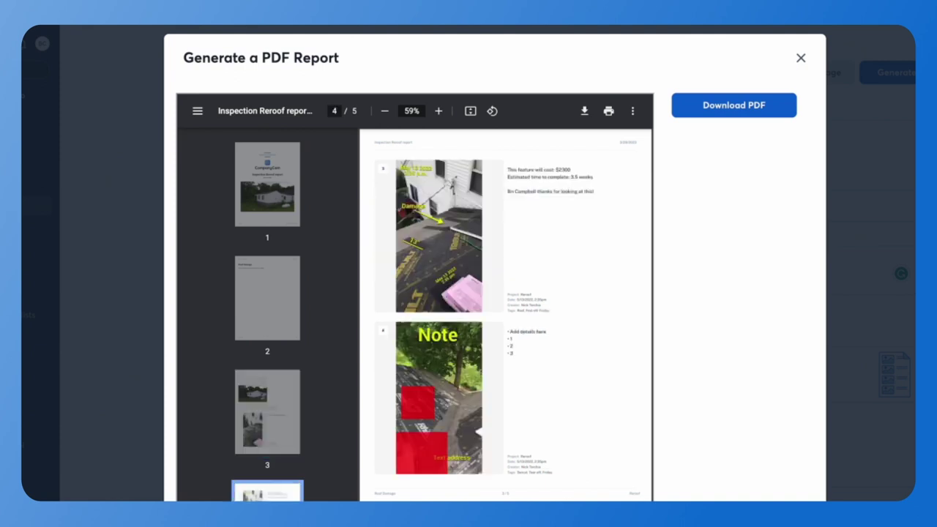
pyautogui.click(275, 167)
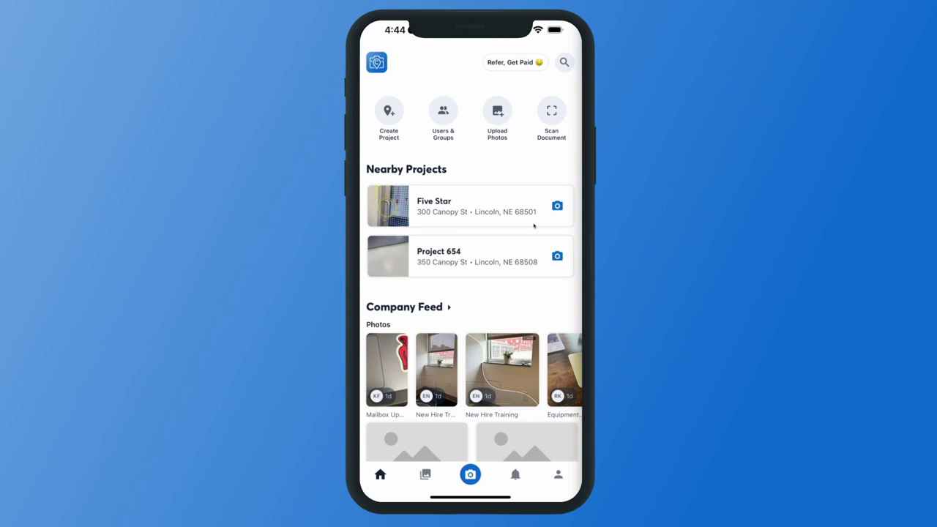
# Create a report titled 'Roof Damage' in the starred Roof Damage project.
pyautogui.scroll(-10, 538, 374)
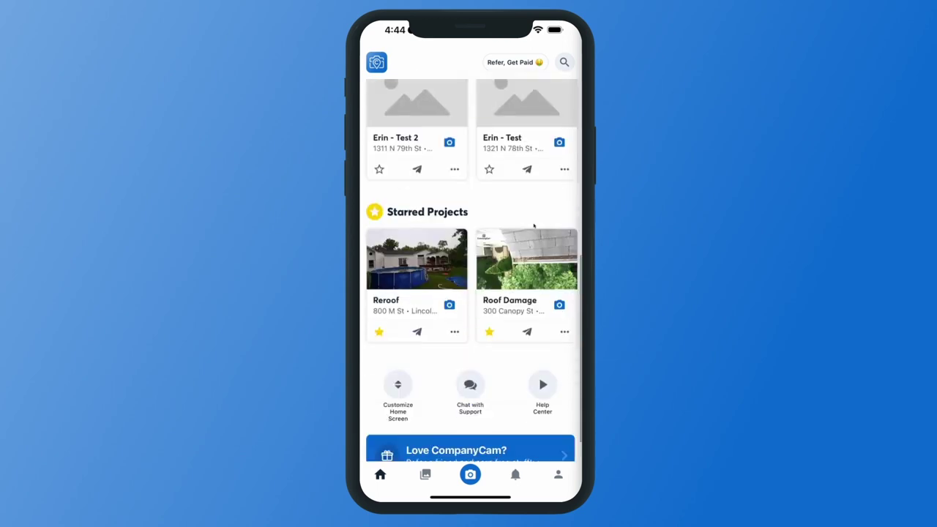
pyautogui.click(527, 223)
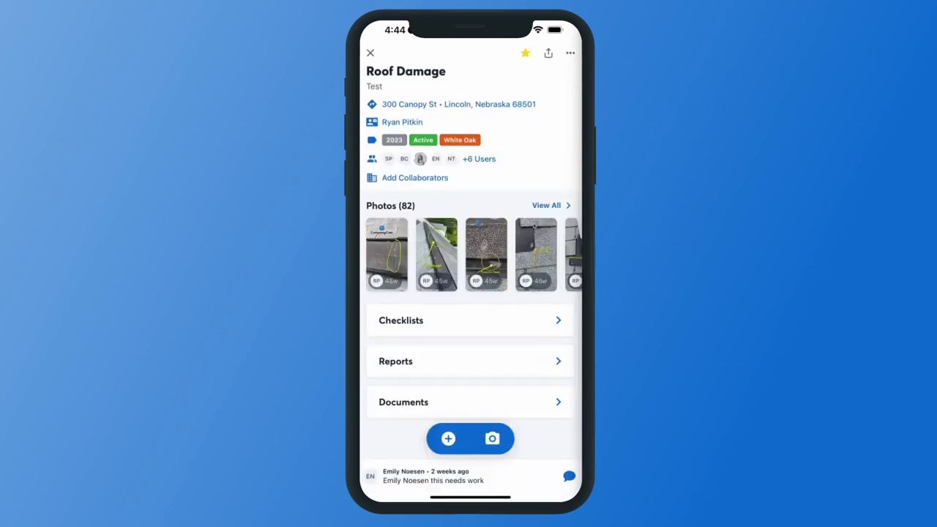
pyautogui.click(468, 361)
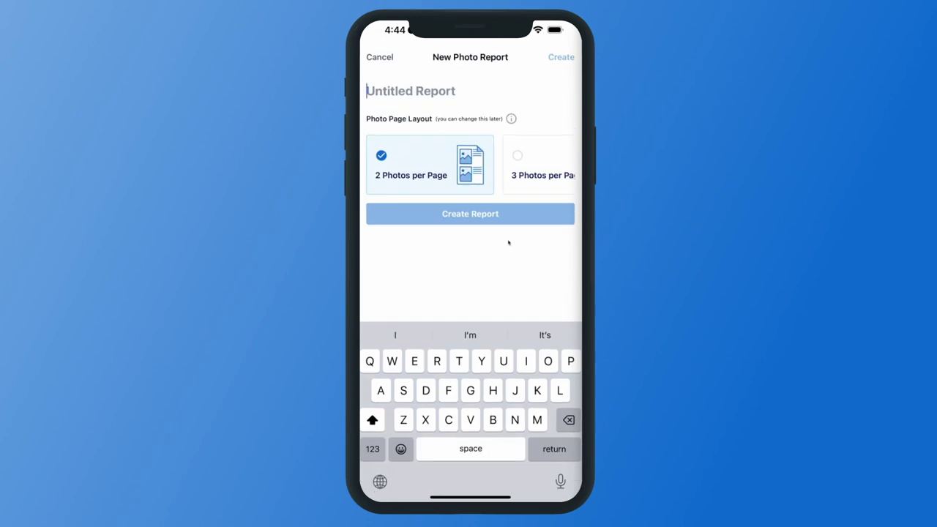
pyautogui.write('Rood')
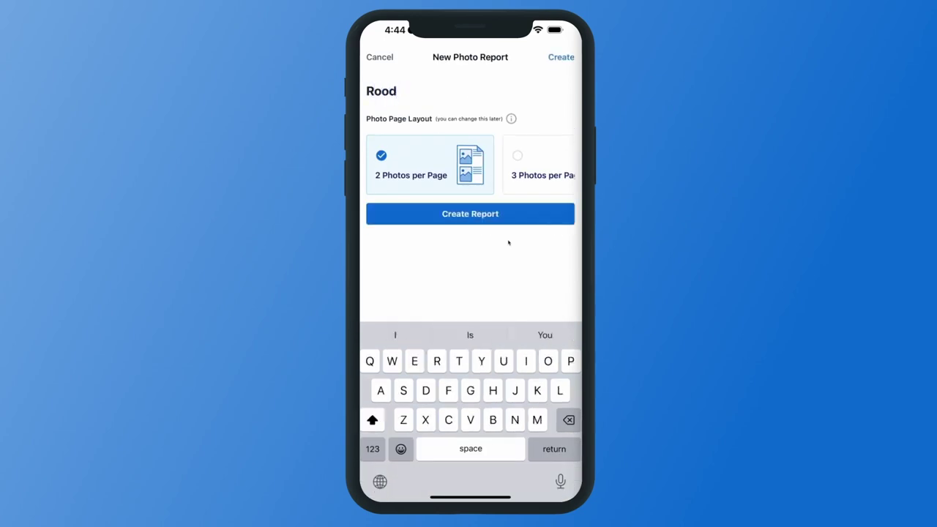
pyautogui.press('BackSpace')
pyautogui.write('f Damage')
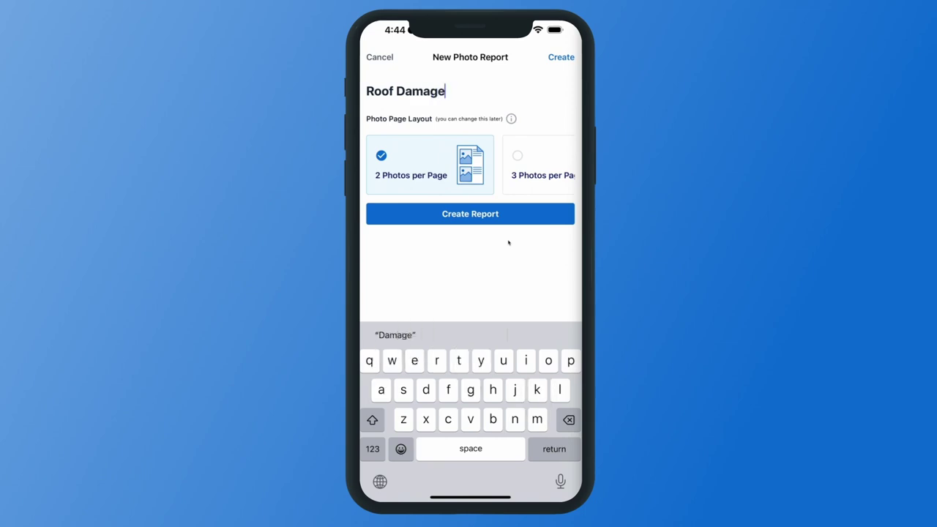
pyautogui.press('Return')
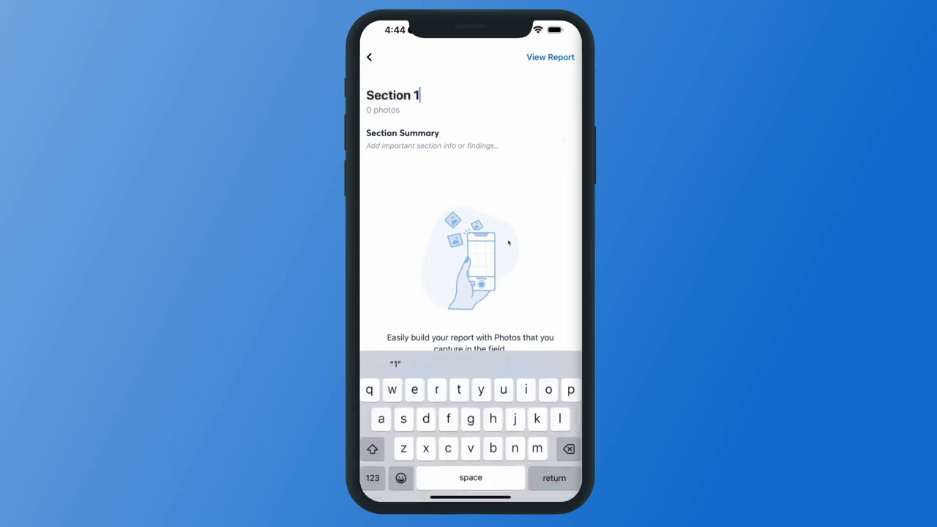
# Rename the default 'Section 1' to 'Damage'.
pyautogui.press('BackSpace')
pyautogui.press('BackSpace')
pyautogui.press('BackSpace')
pyautogui.press('BackSpace')
pyautogui.press('BackSpace')
pyautogui.press('BackSpace')
pyautogui.press('BackSpace')
pyautogui.press('BackSpace')
pyautogui.press('BackSpace')
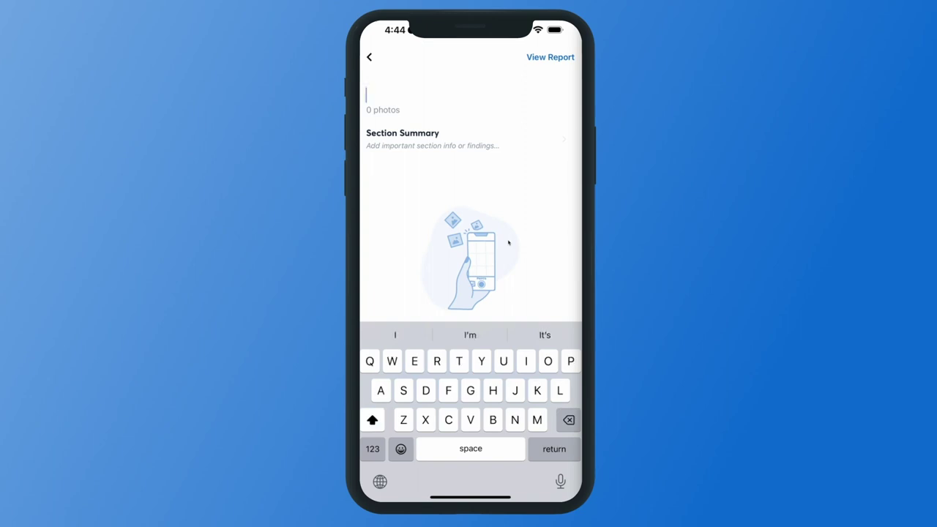
pyautogui.write('Damaged')
pyautogui.press('BackSpace')
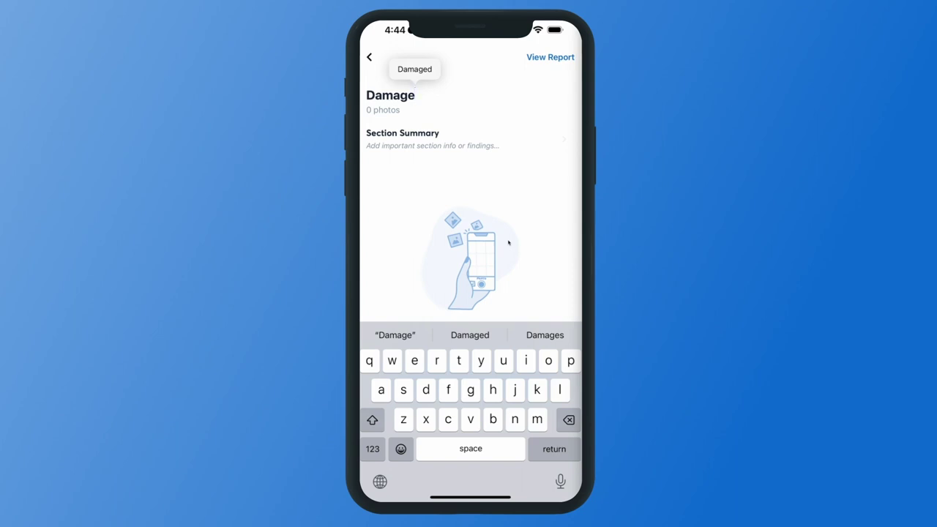
pyautogui.press('Return')
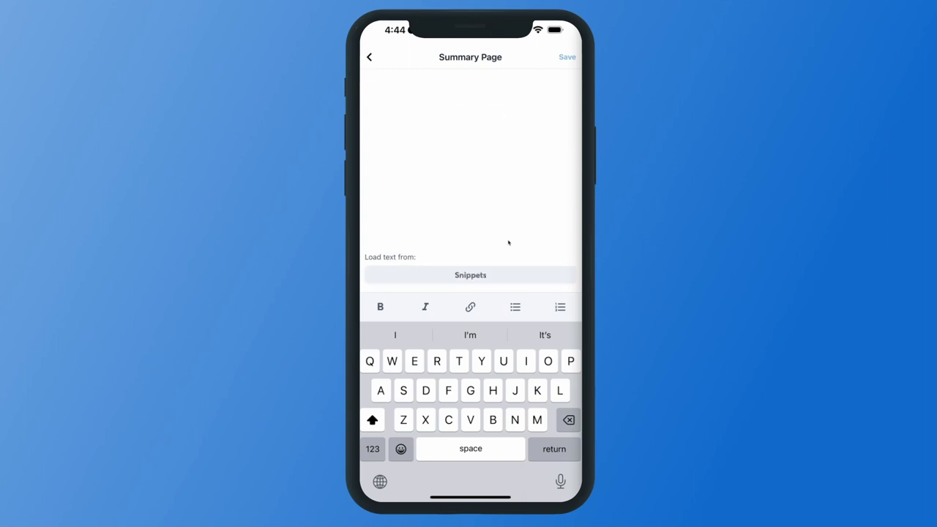
pyautogui.scroll(-1, 509, 243)
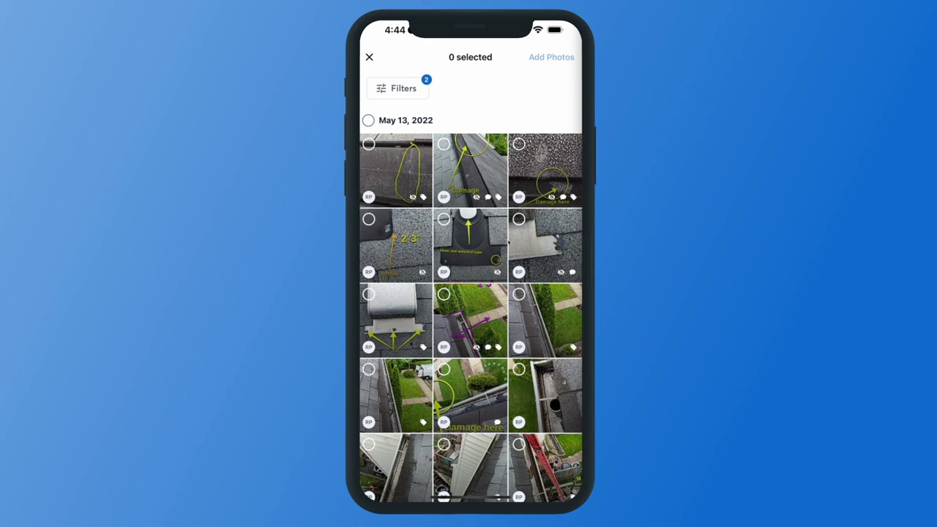
# Add eight roof damage photos to the Damage section and begin the first photo's description.
pyautogui.click(395, 170)
pyautogui.click(470, 170)
pyautogui.click(546, 170)
pyautogui.click(510, 234)
pyautogui.click(470, 245)
pyautogui.click(395, 245)
pyautogui.click(470, 320)
pyautogui.click(545, 320)
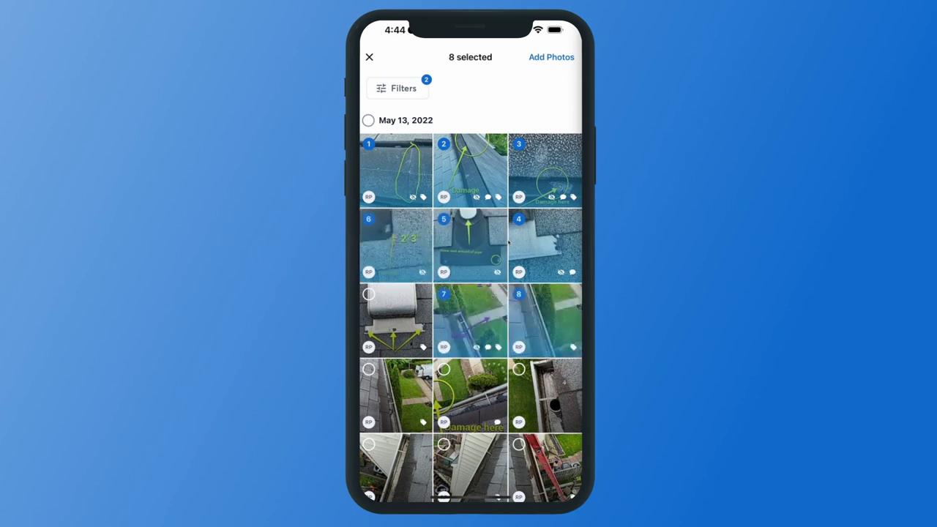
pyautogui.click(551, 57)
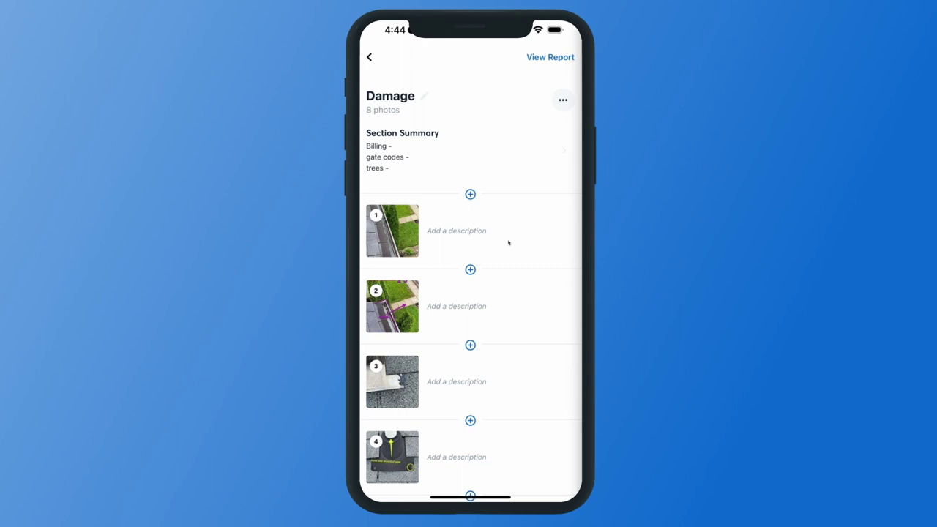
pyautogui.click(508, 243)
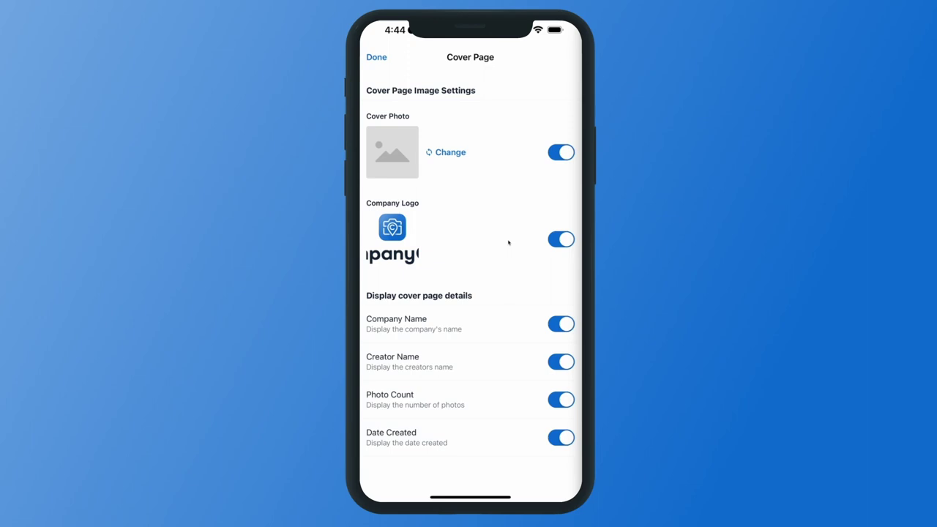
# Replace the Roof Damage report's cover photo with the photo of the house.
pyautogui.click(448, 153)
pyautogui.scroll(-15, 471, 318)
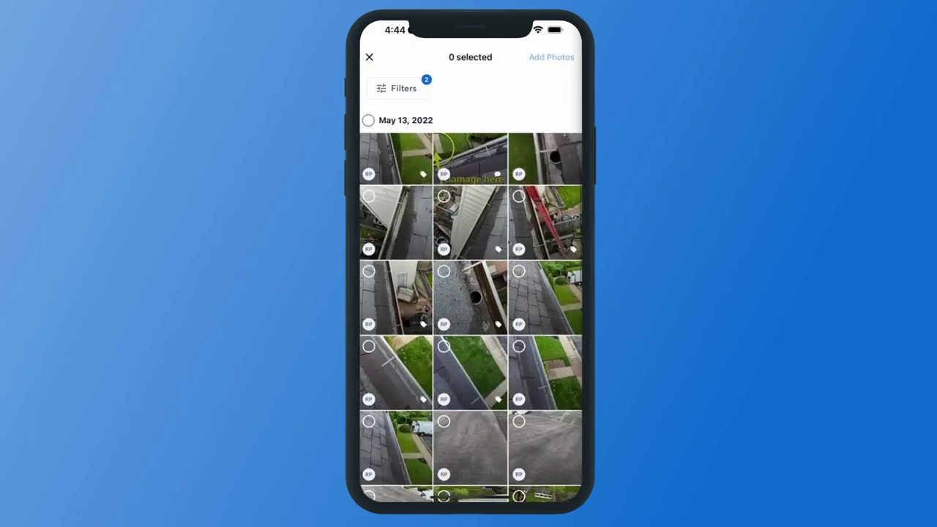
pyautogui.click(471, 248)
pyautogui.click(551, 57)
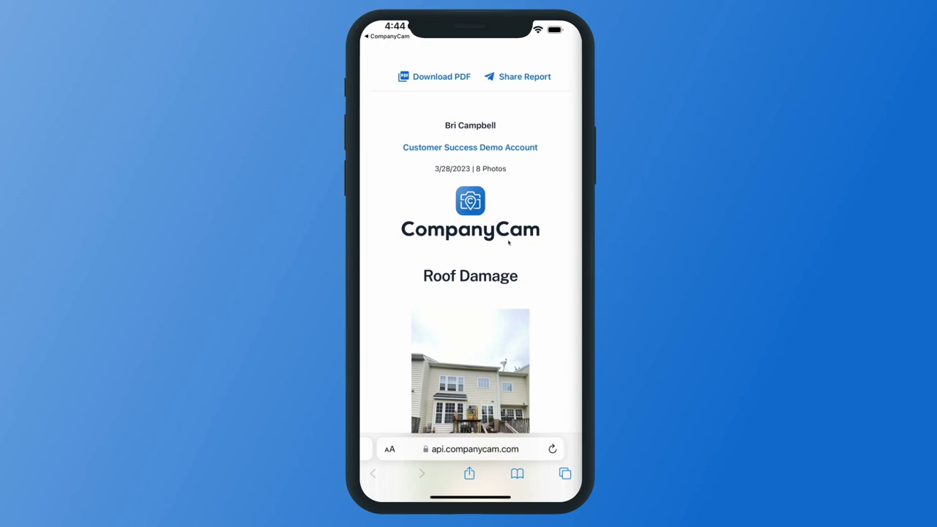
pyautogui.scroll(-5, 508, 242)
pyautogui.scroll(-8, 508, 243)
pyautogui.scroll(-3, 470, 276)
pyautogui.scroll(15, 470, 276)
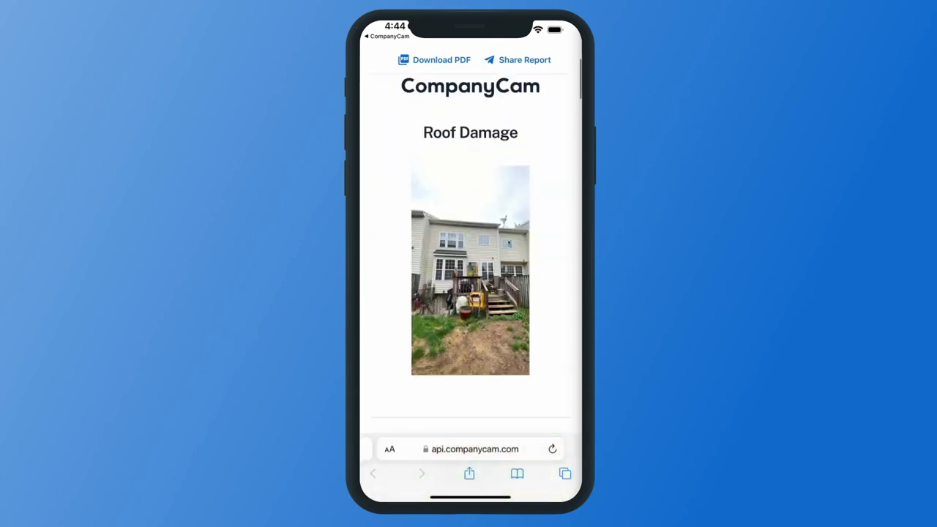
pyautogui.scroll(3, 508, 242)
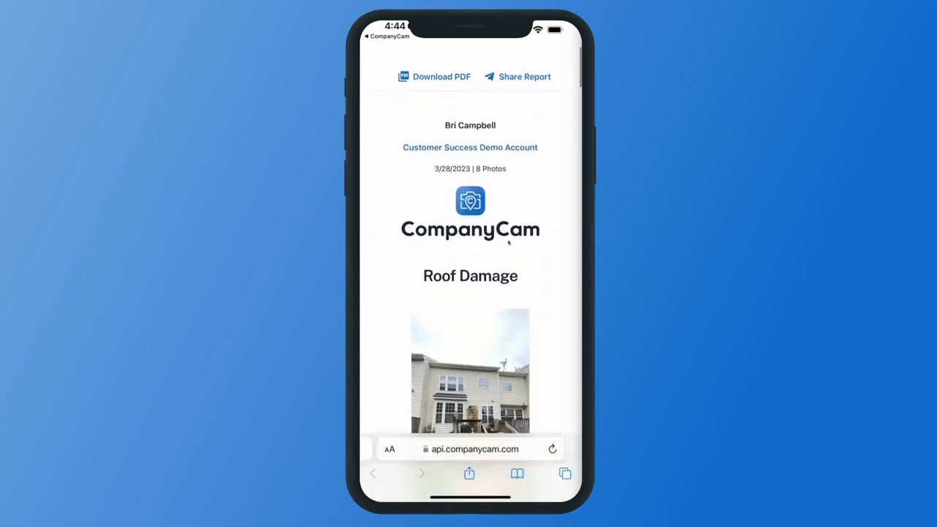